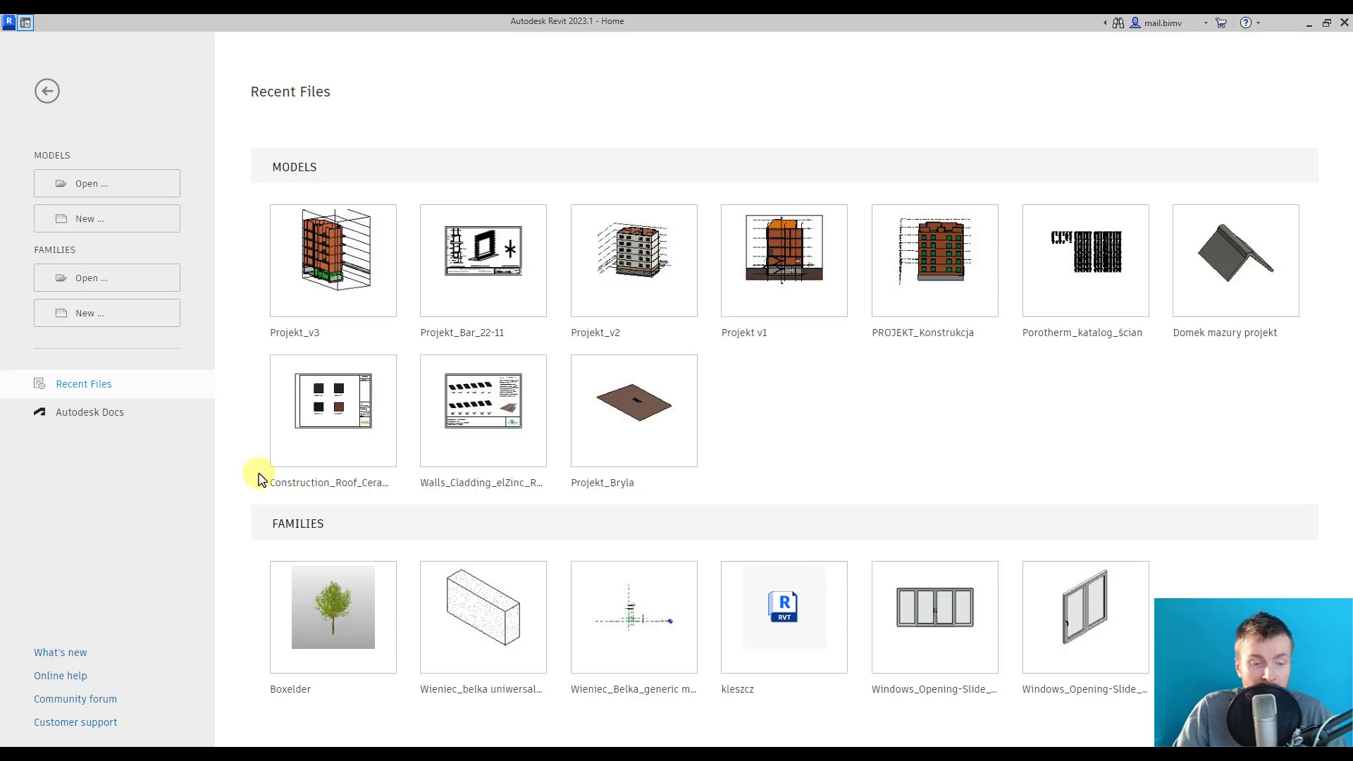
Step: Switch over to the browser showing the online family catalogue
key(alt+Tab)
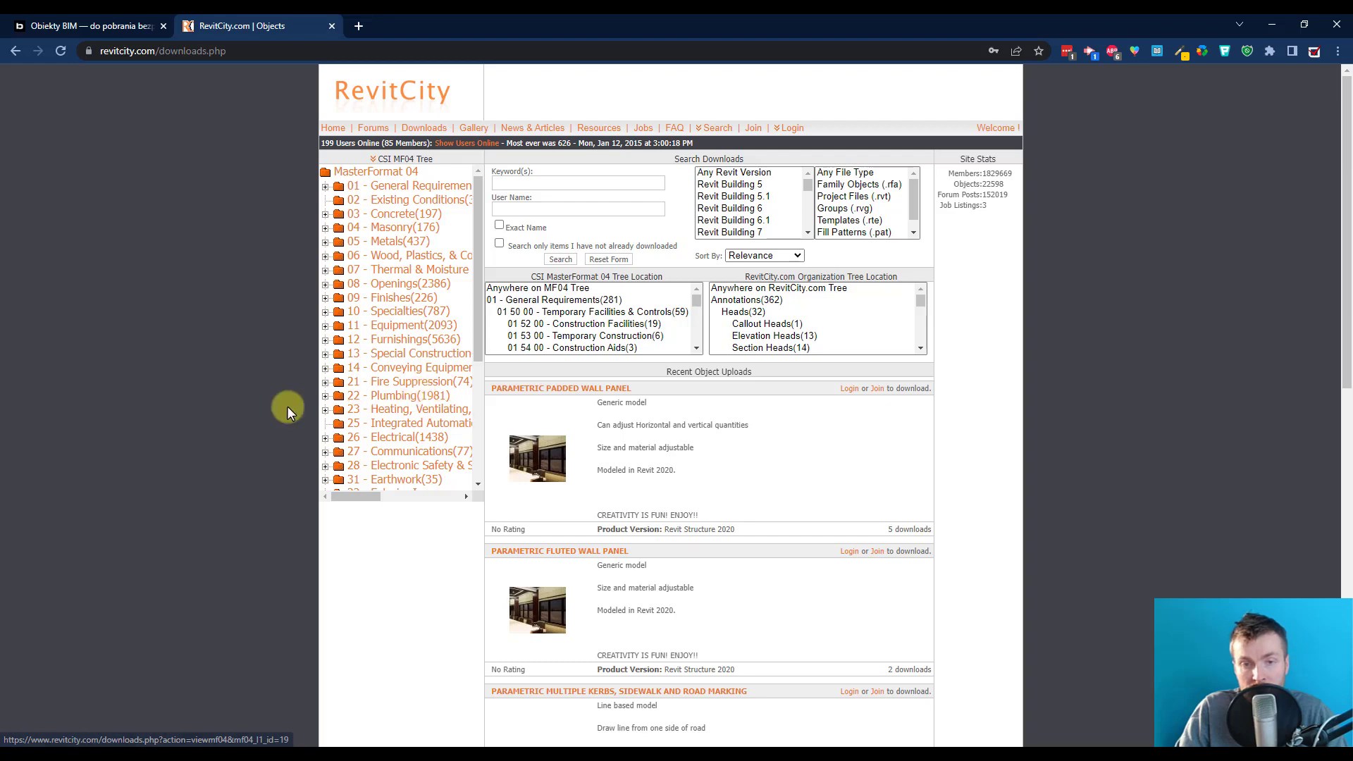
Step: Bring the BIMobject catalogue tab back to the front
click(117, 25)
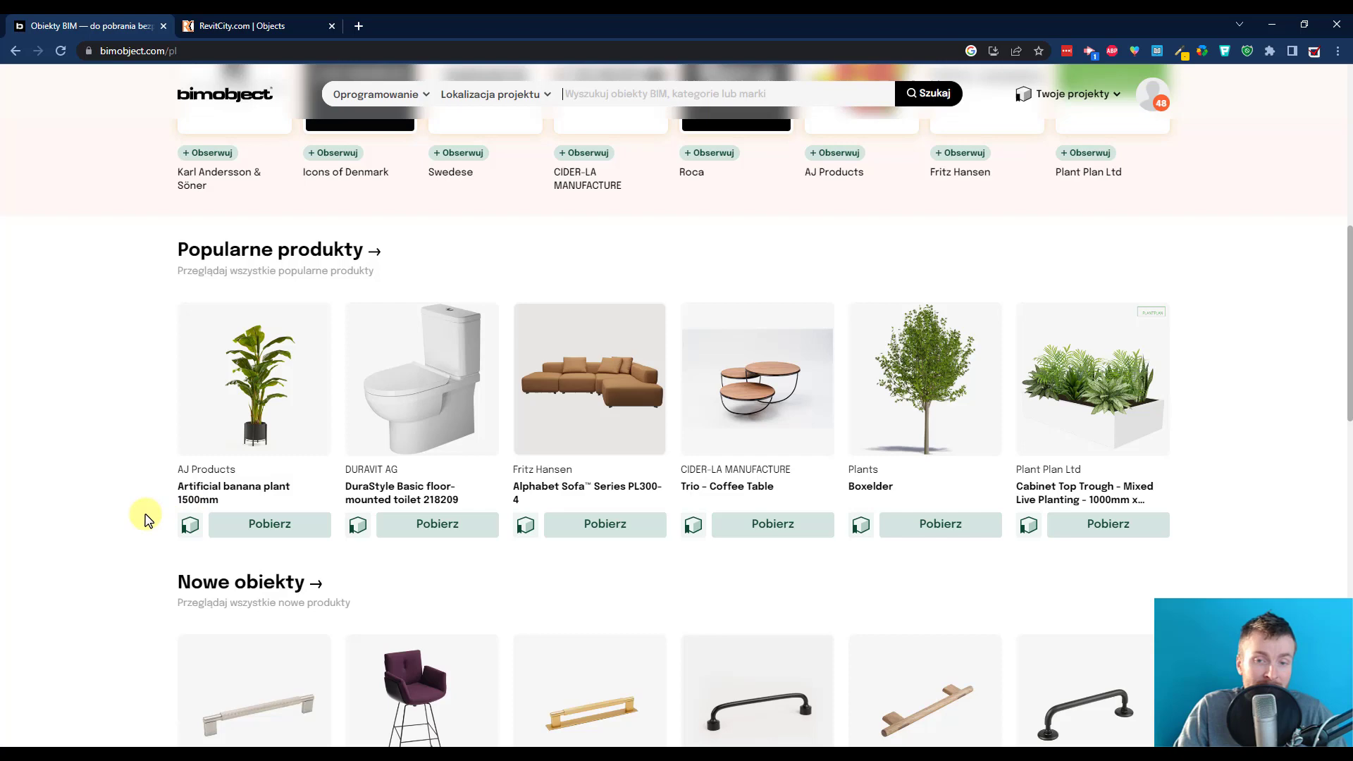
scroll(143, 514, up, 3)
scroll(126, 454, down, 2)
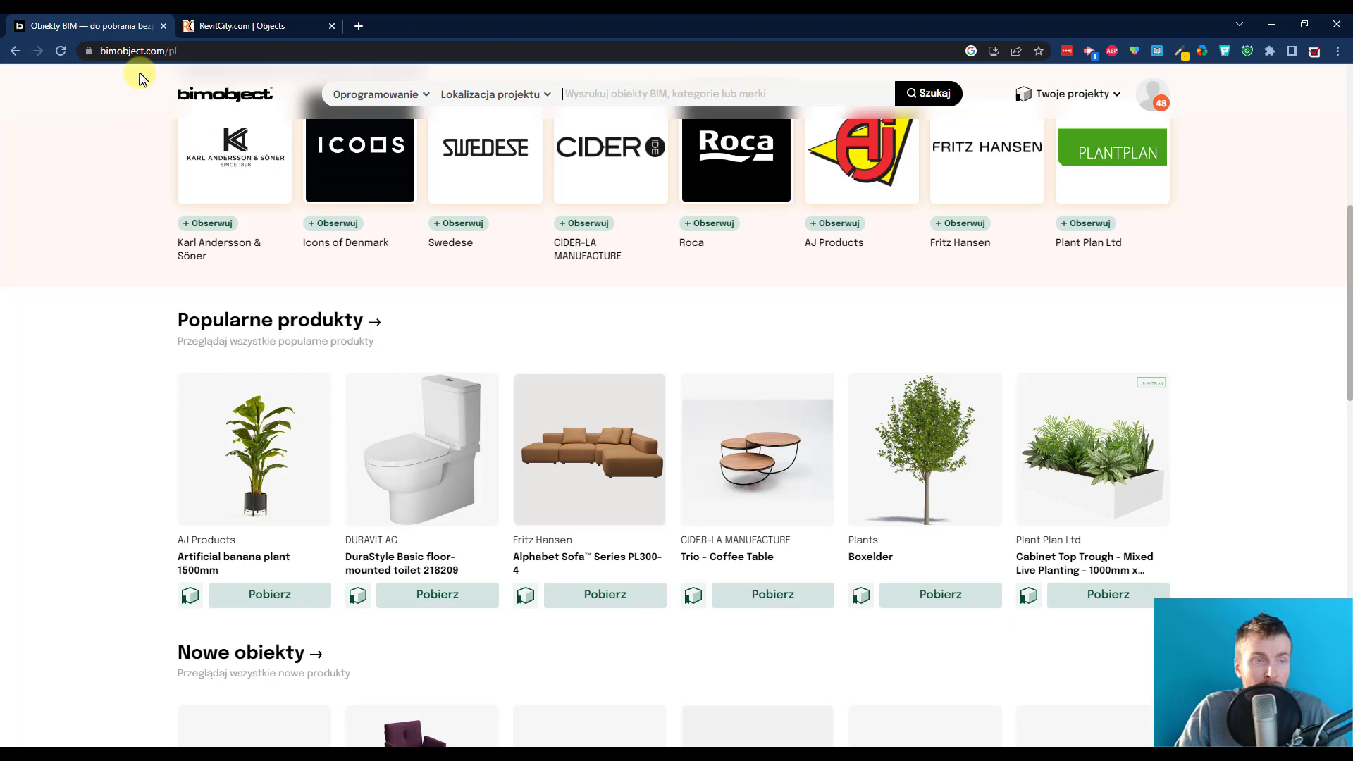
scroll(148, 434, down, 2)
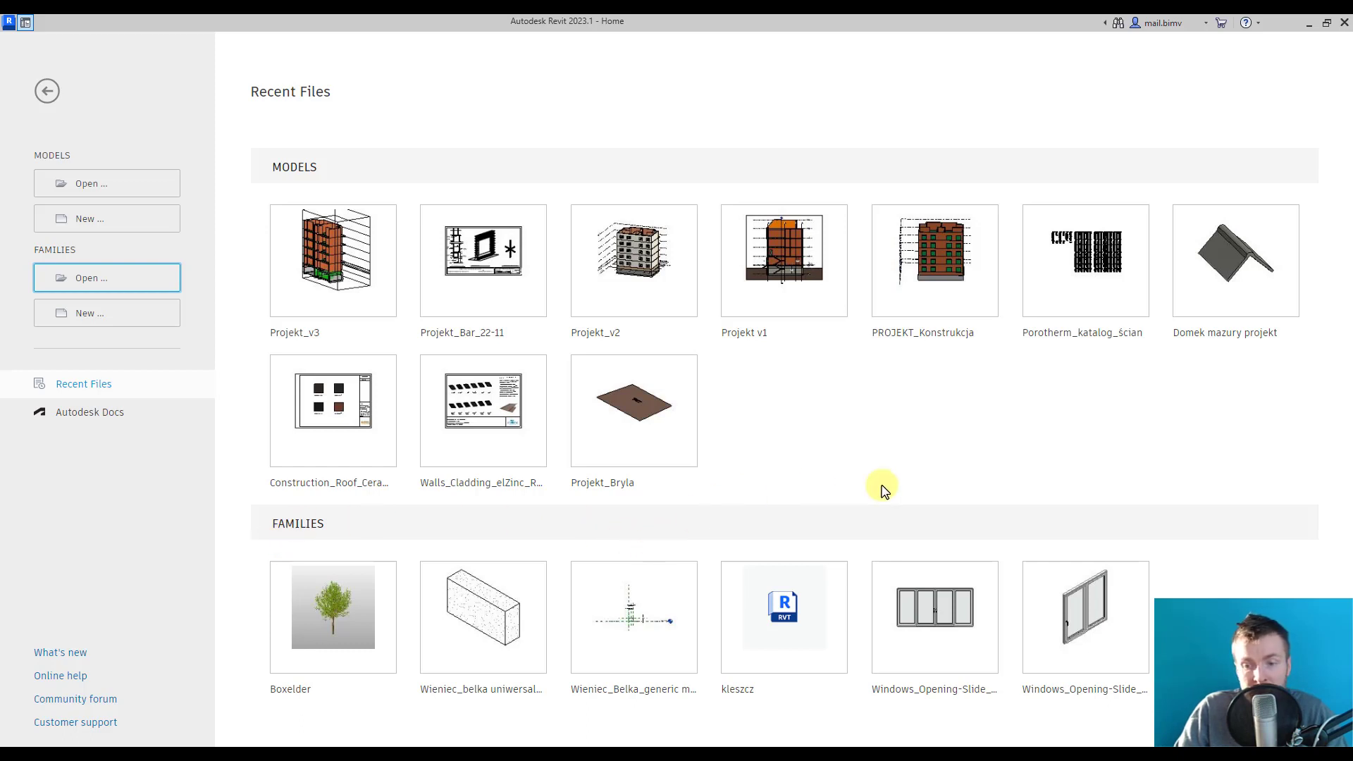
Step: Open the four-panel sliding door family and bring up its Family Types
click(942, 619)
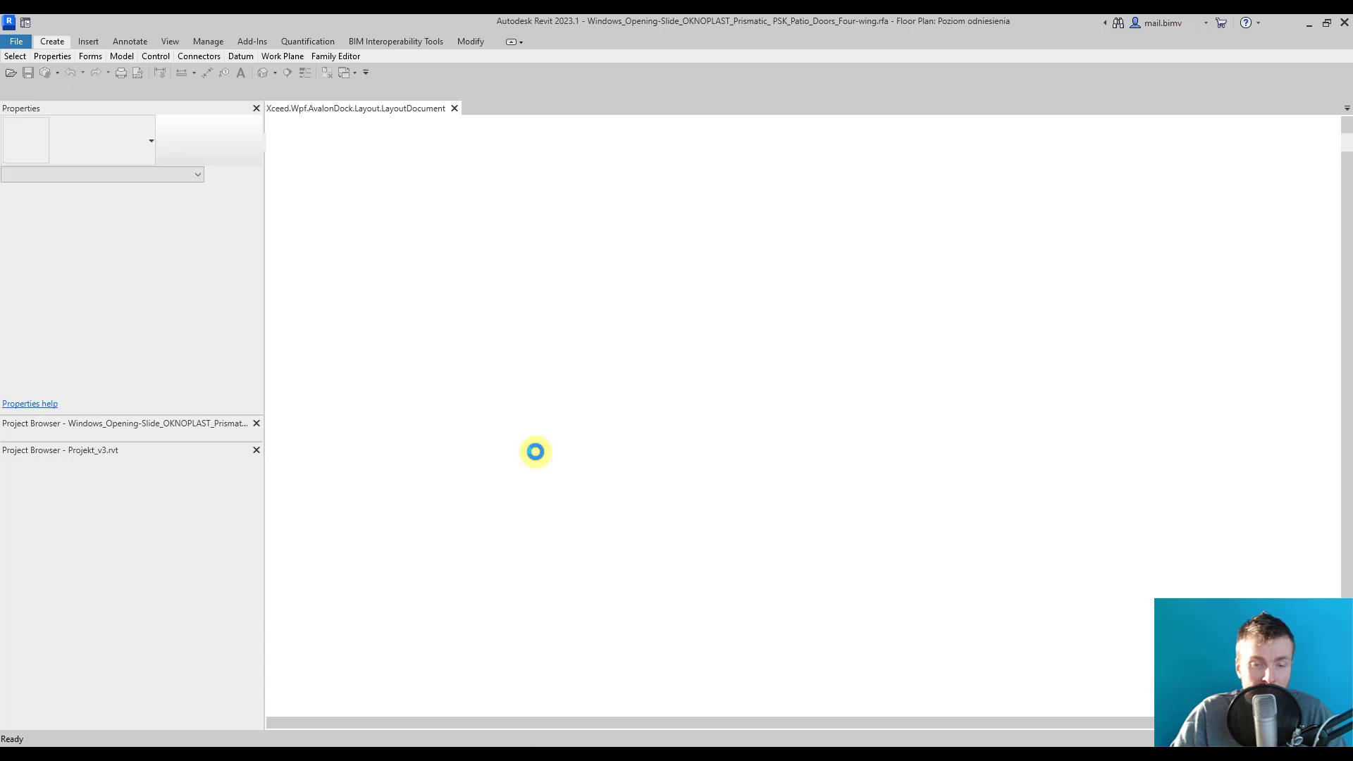
scroll(688, 572, up, 3)
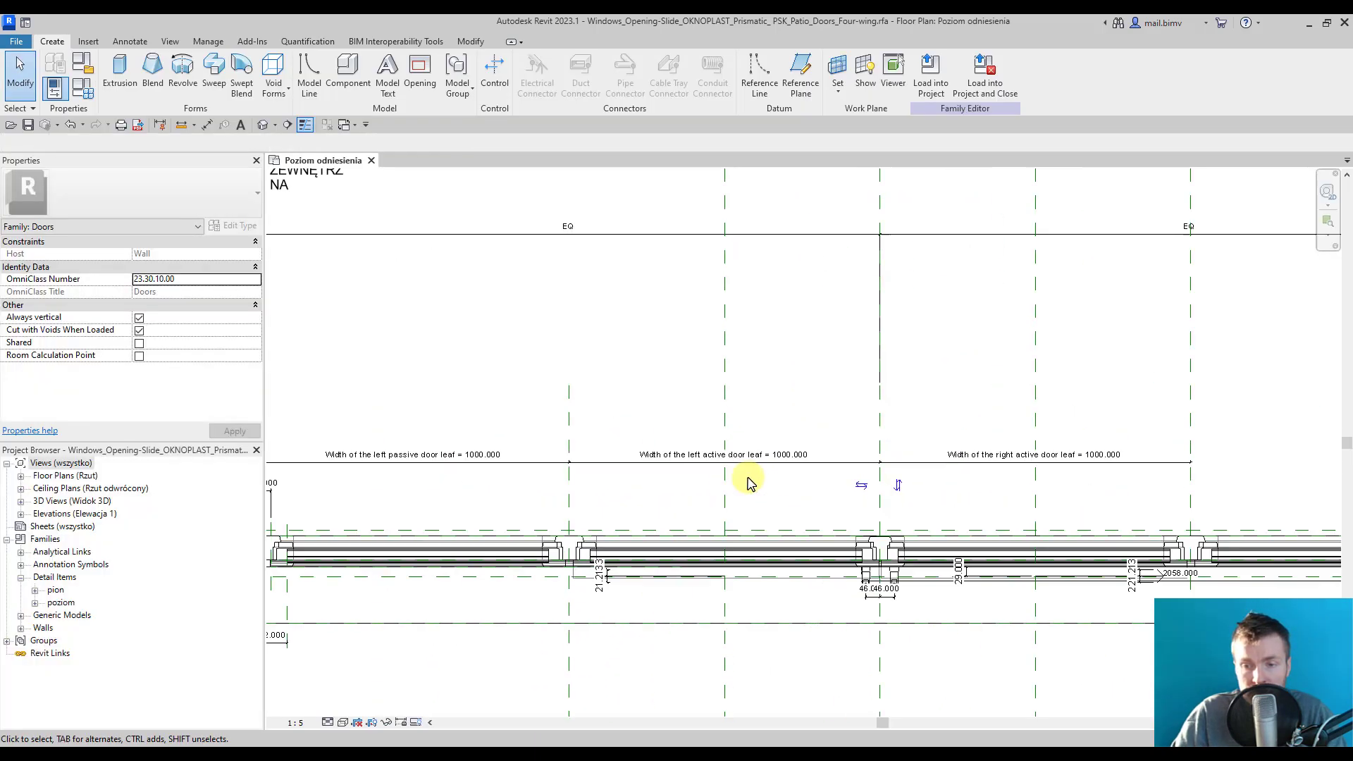
scroll(704, 469, down, 3)
scroll(489, 507, up, 2)
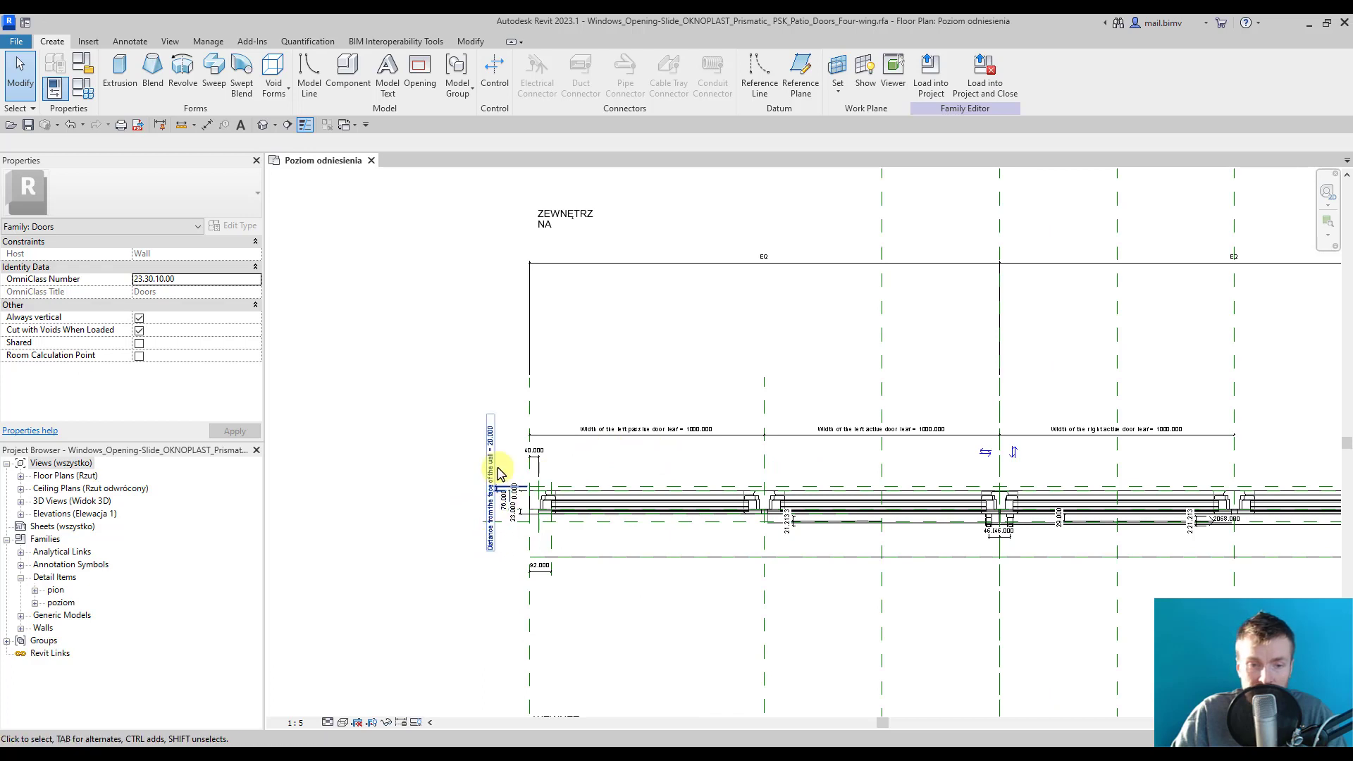
scroll(413, 481, down, 2)
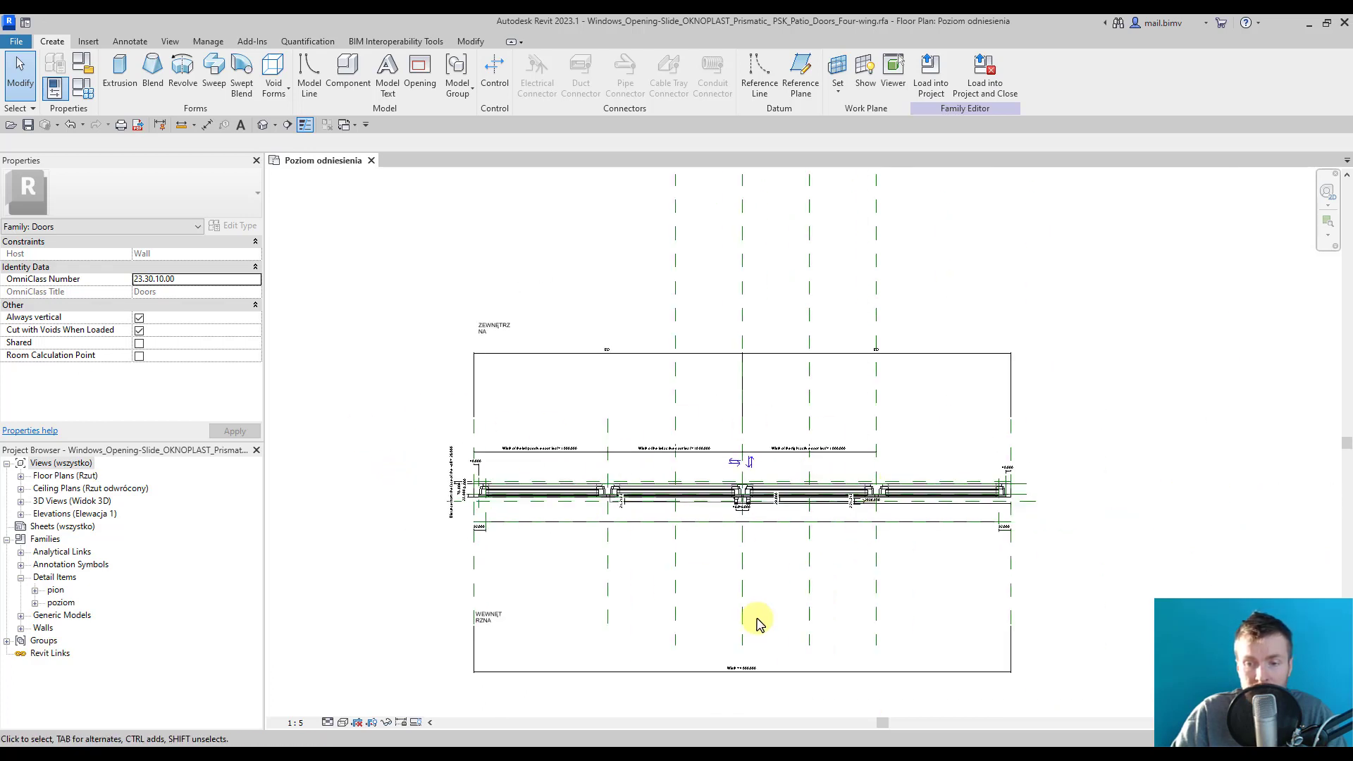
click(85, 91)
scroll(204, 423, down, 3)
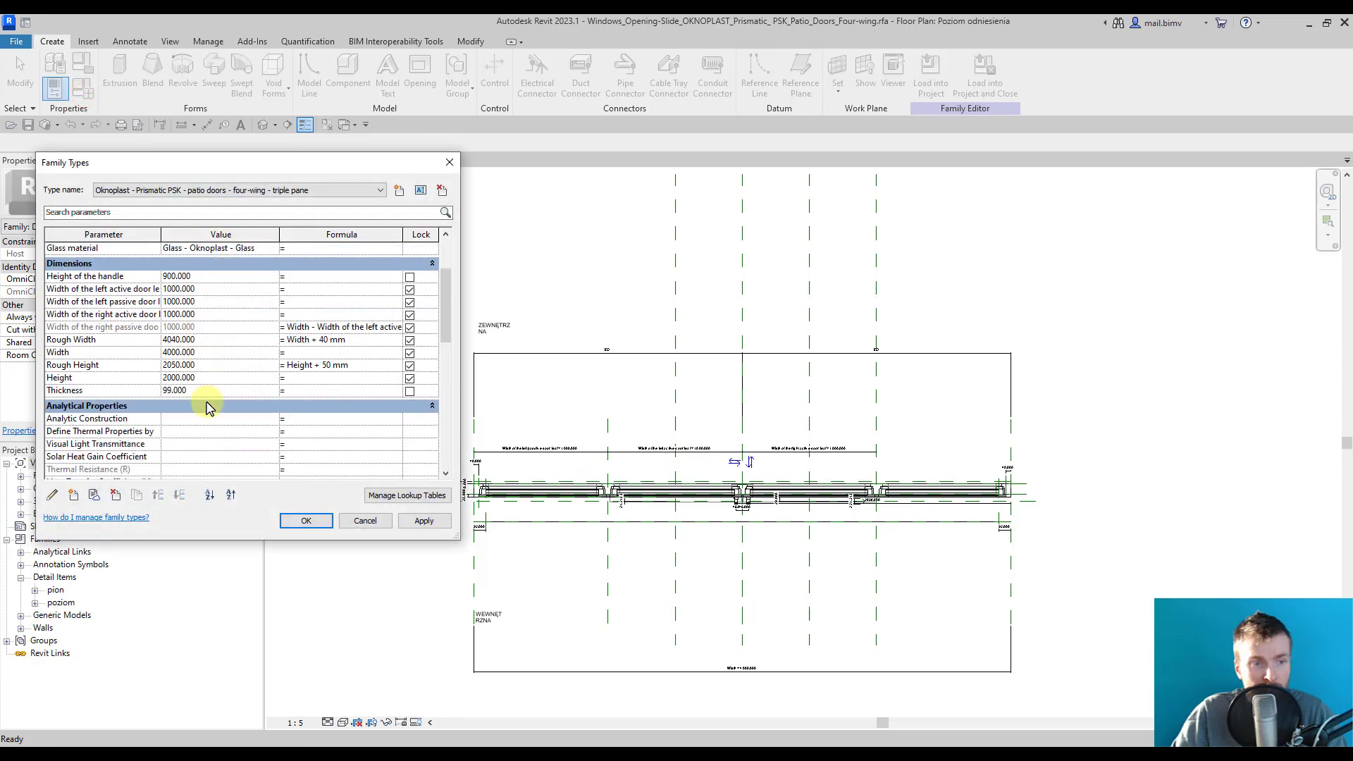
scroll(182, 294, down, 3)
scroll(188, 309, up, 4)
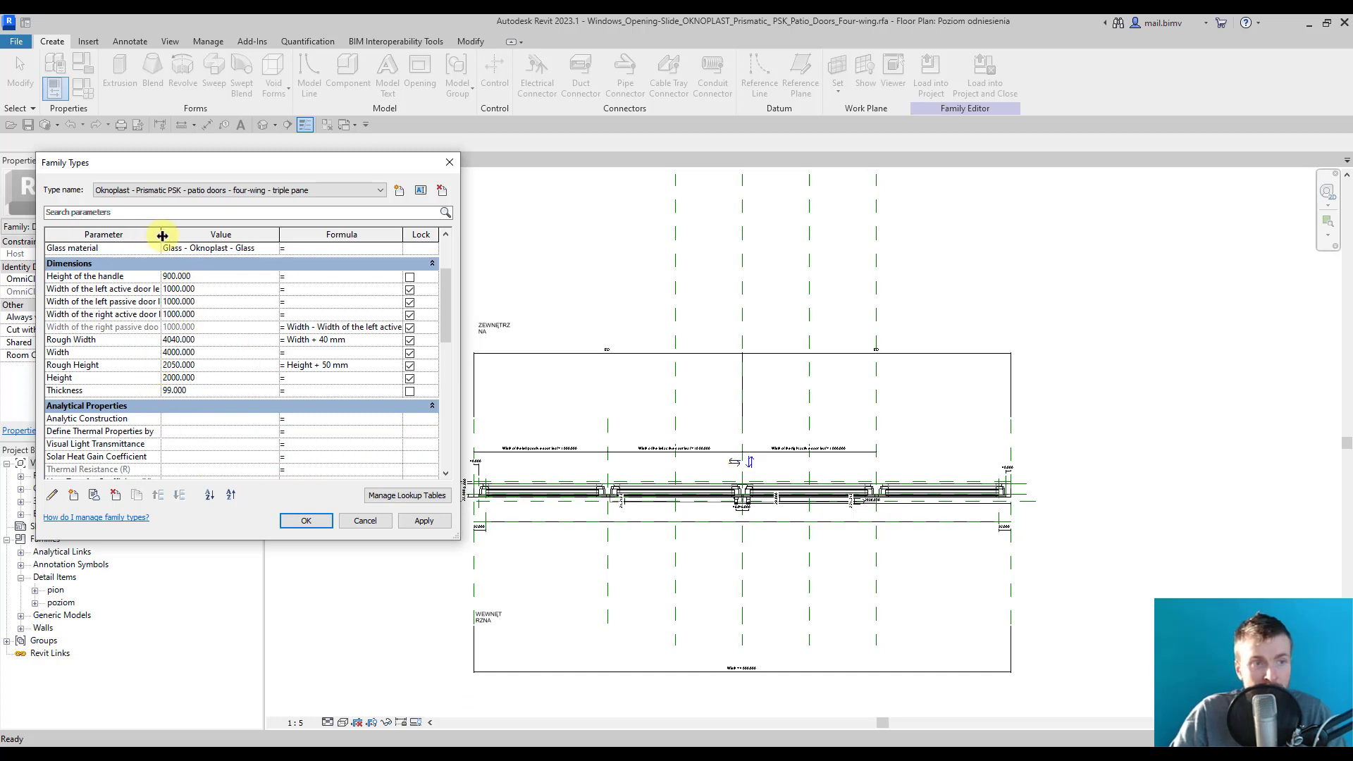
Step: Widen the Parameter column, inspect the right active door leaf width, then cancel Family Types
drag(162, 235, 227, 235)
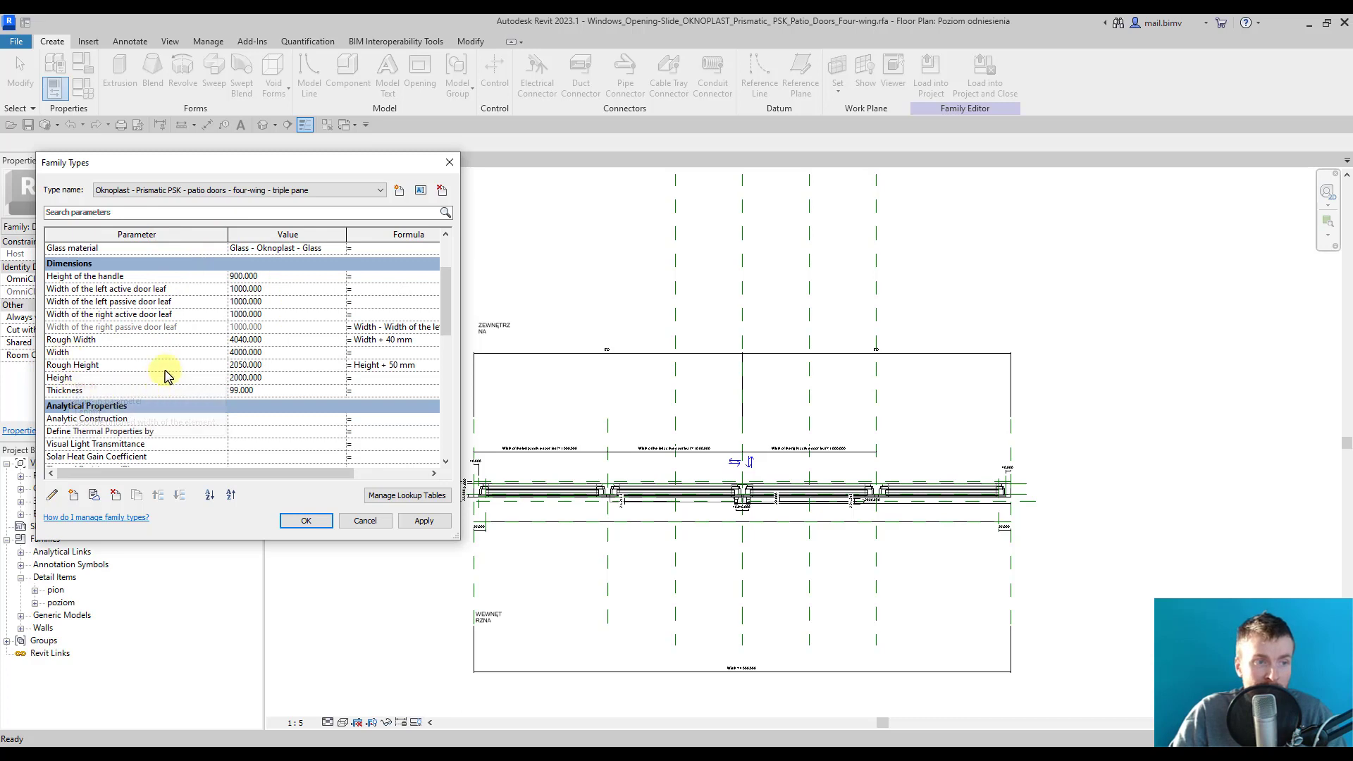
click(67, 316)
mouse_move(53, 314)
mouse_down()
mouse_move(210, 327)
mouse_move(48, 307)
mouse_up()
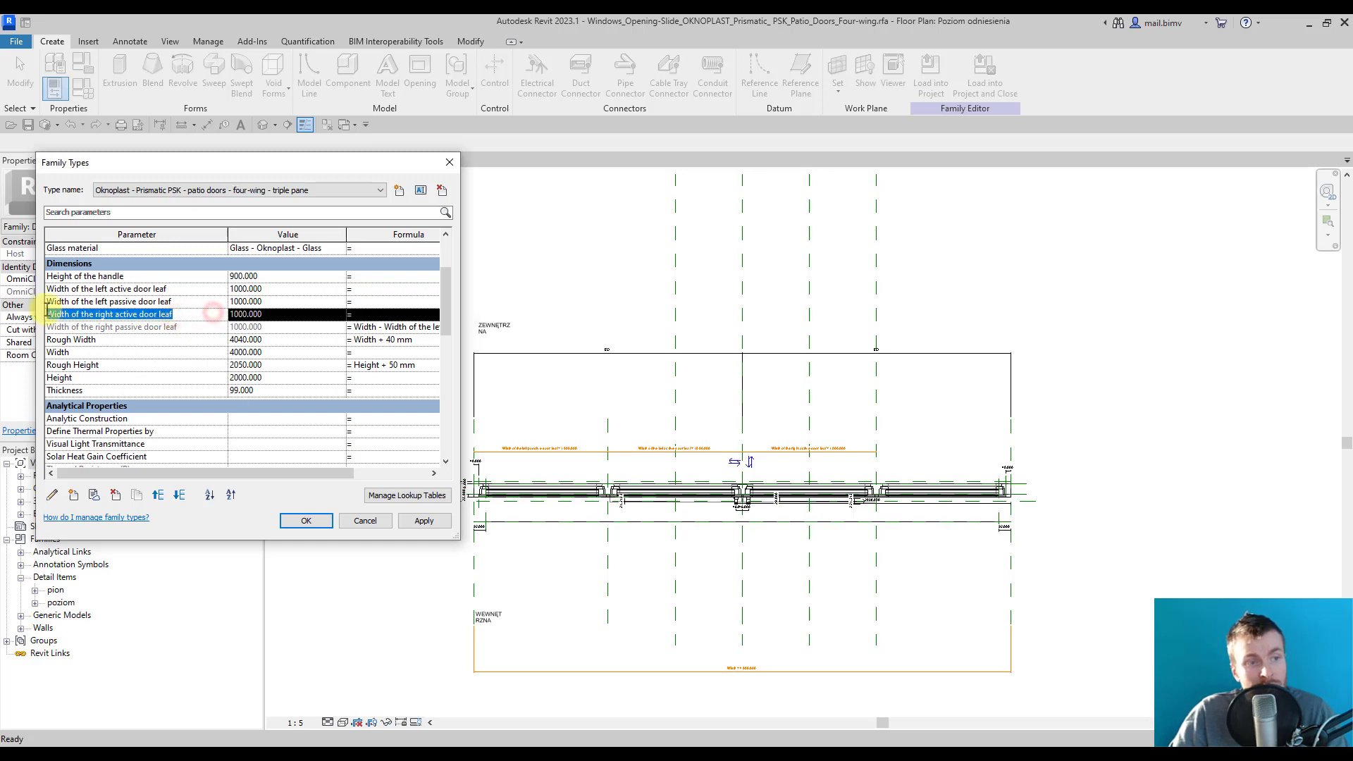
click(74, 314)
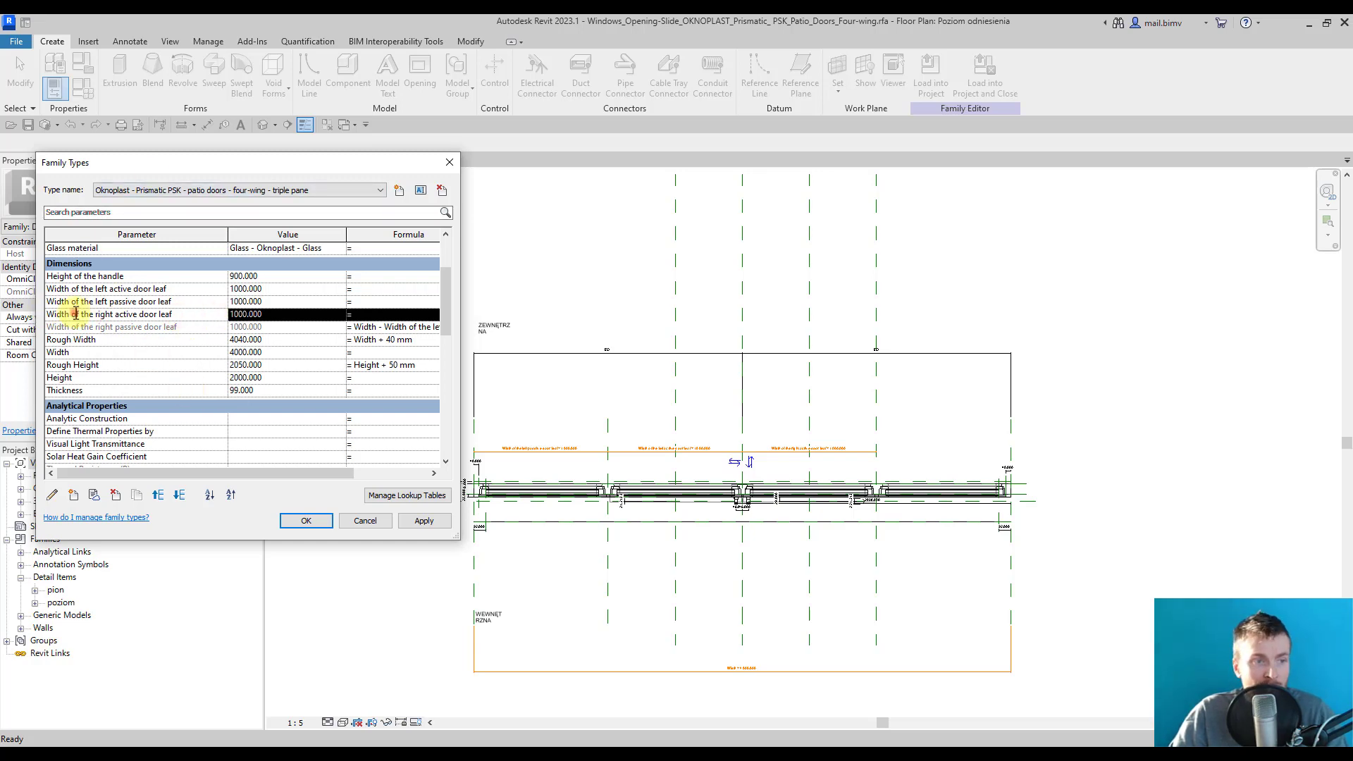
click(365, 520)
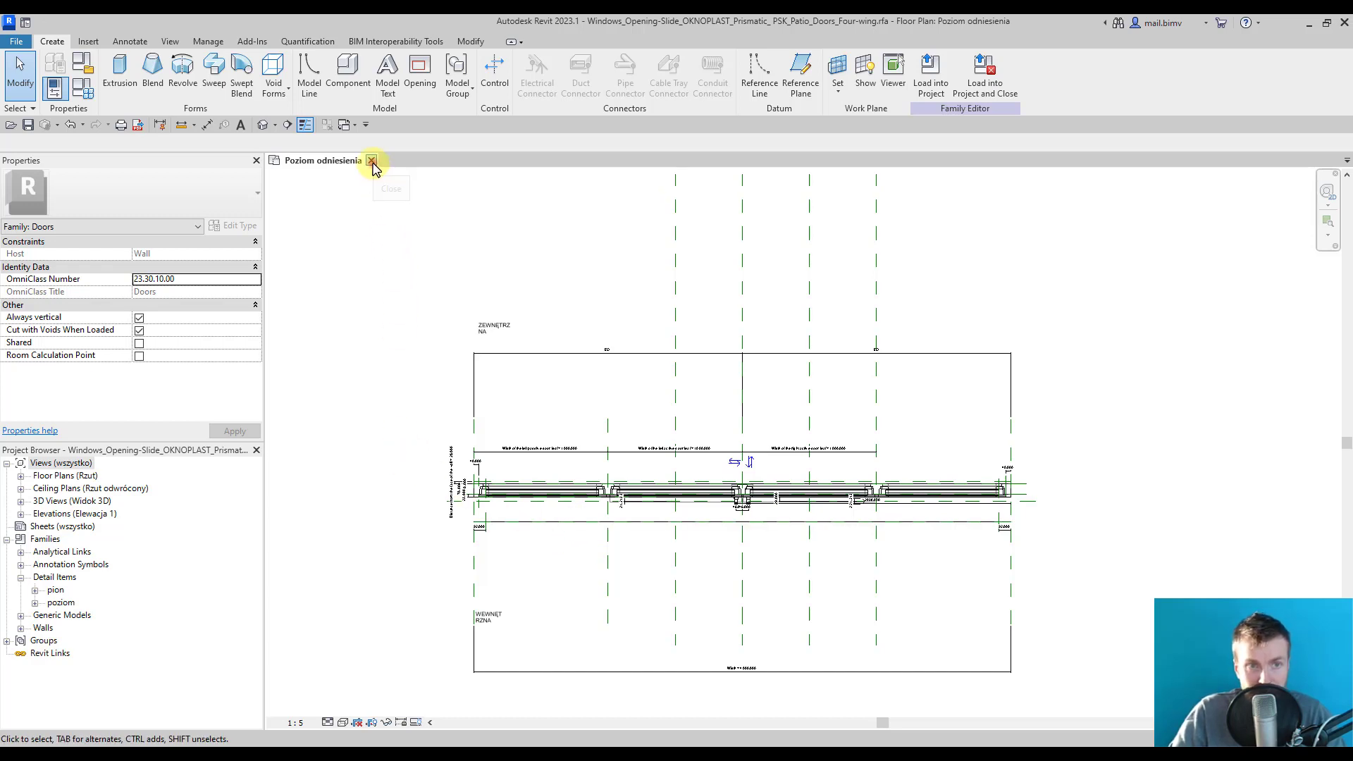
Step: Close the Poziom odniesienia plan view without saving the door family
click(372, 162)
click(716, 402)
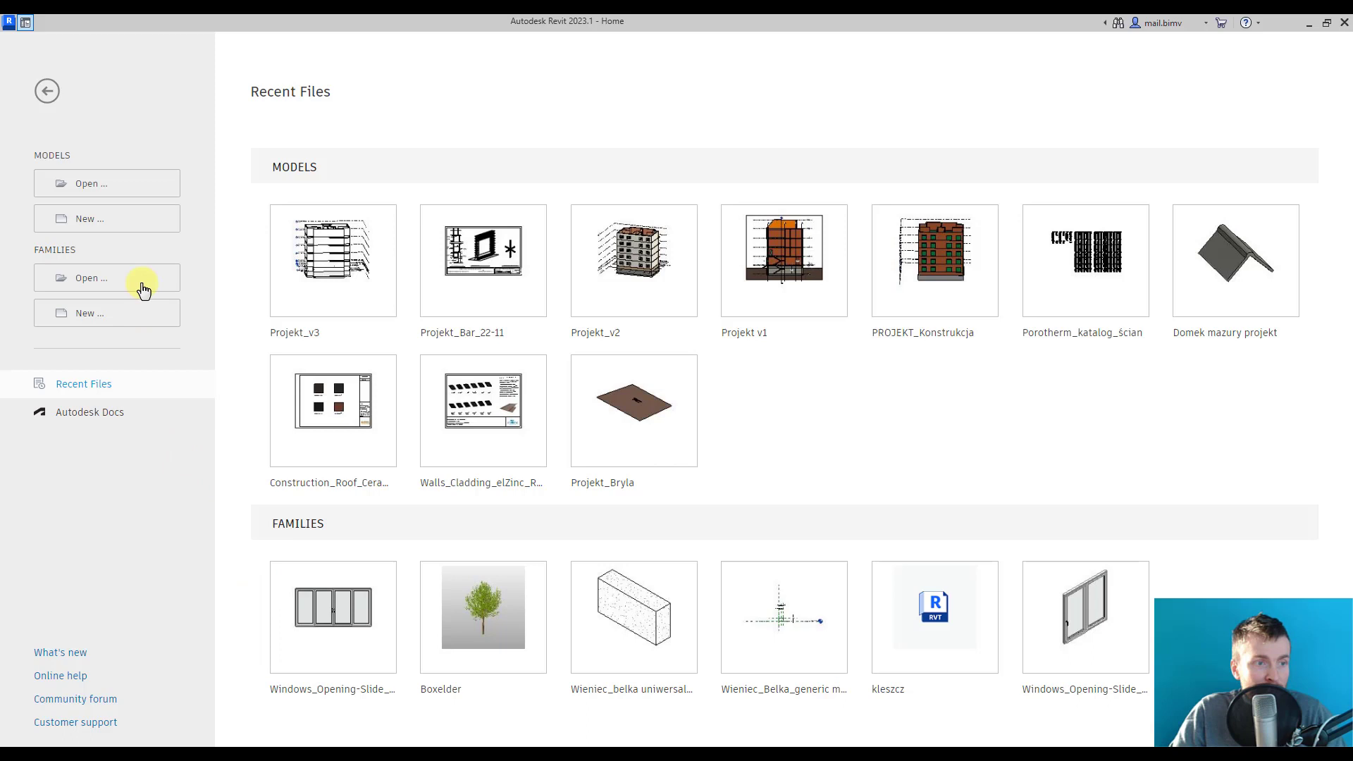
click(66, 277)
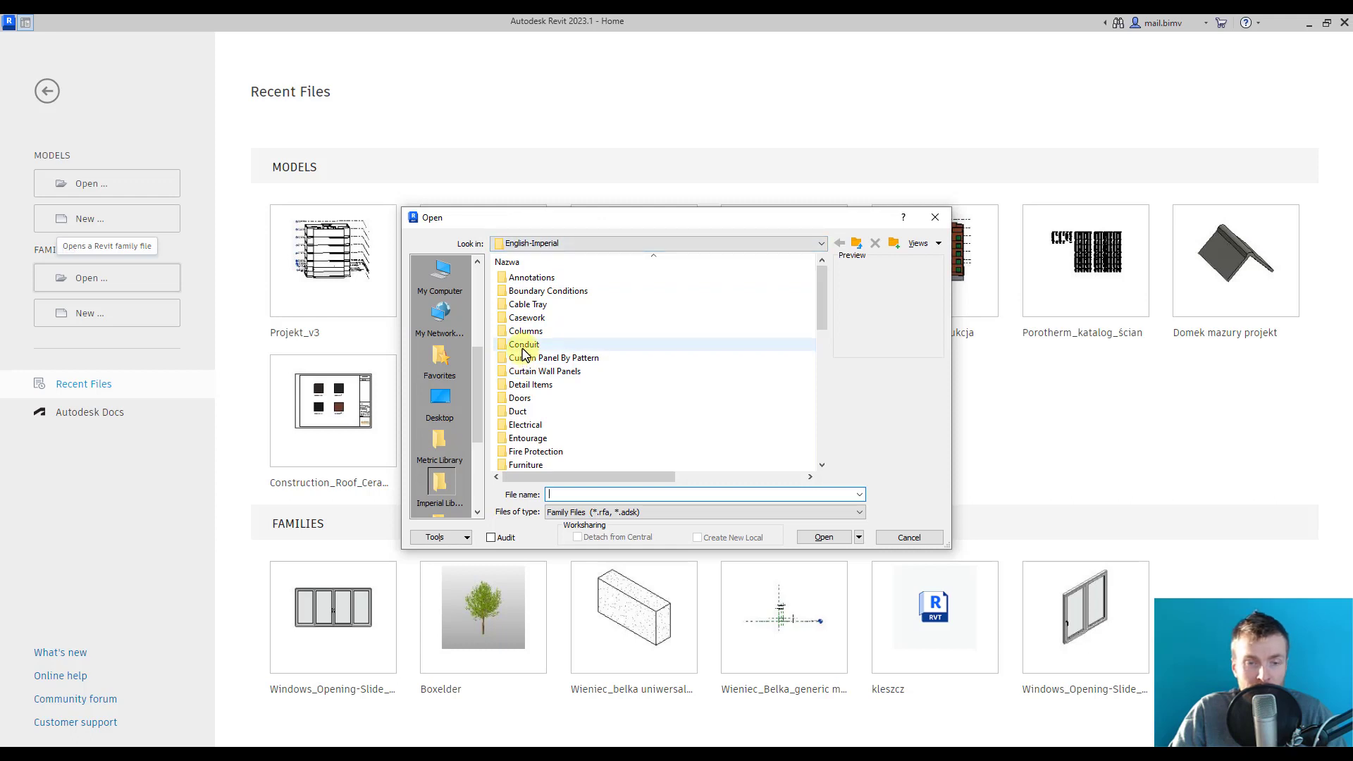
double_click(520, 411)
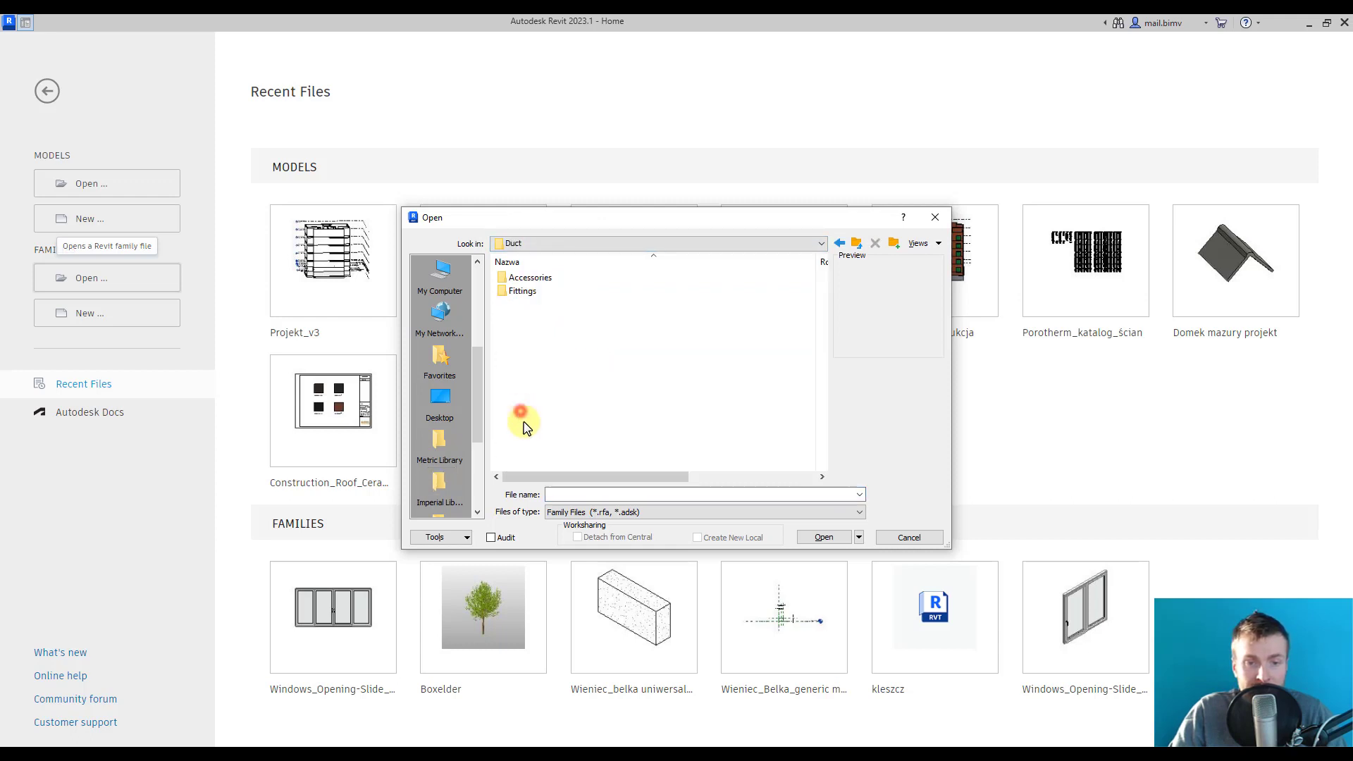
double_click(520, 305)
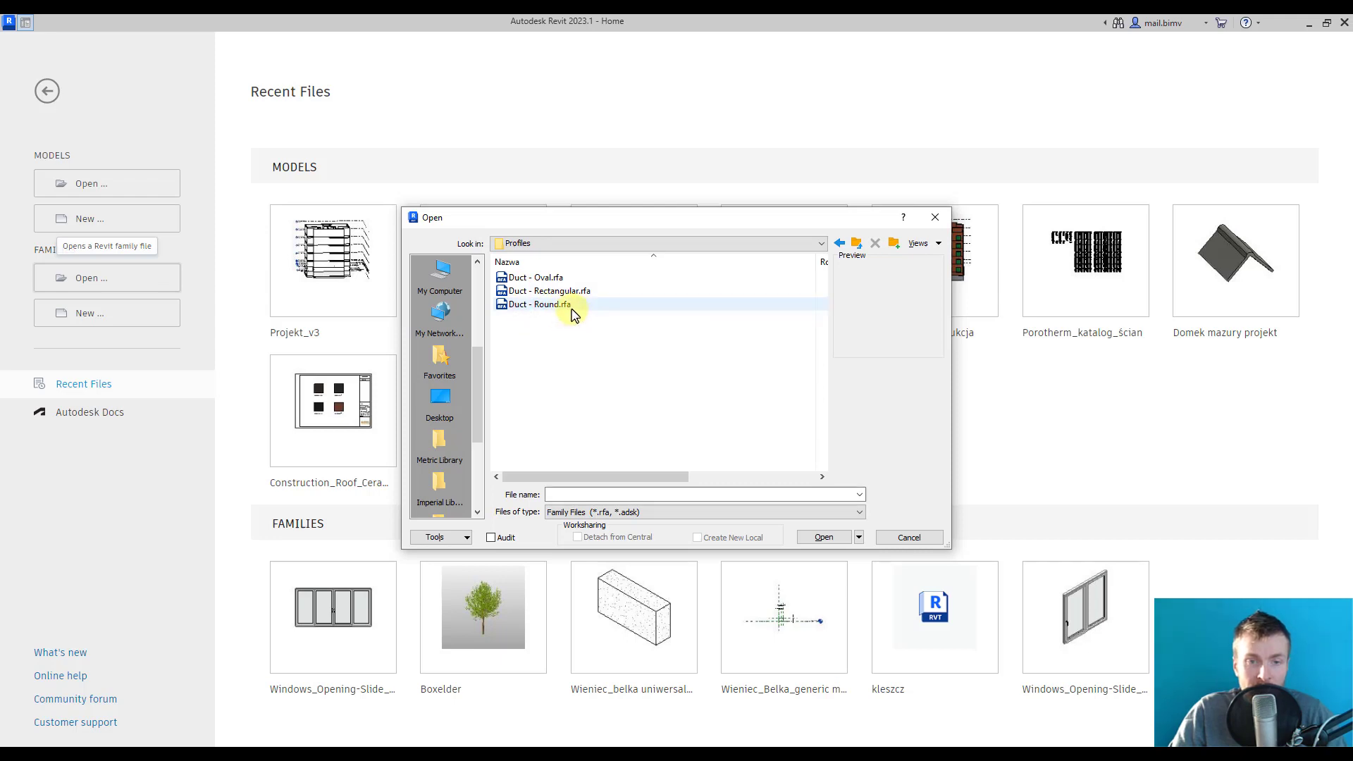
click(571, 306)
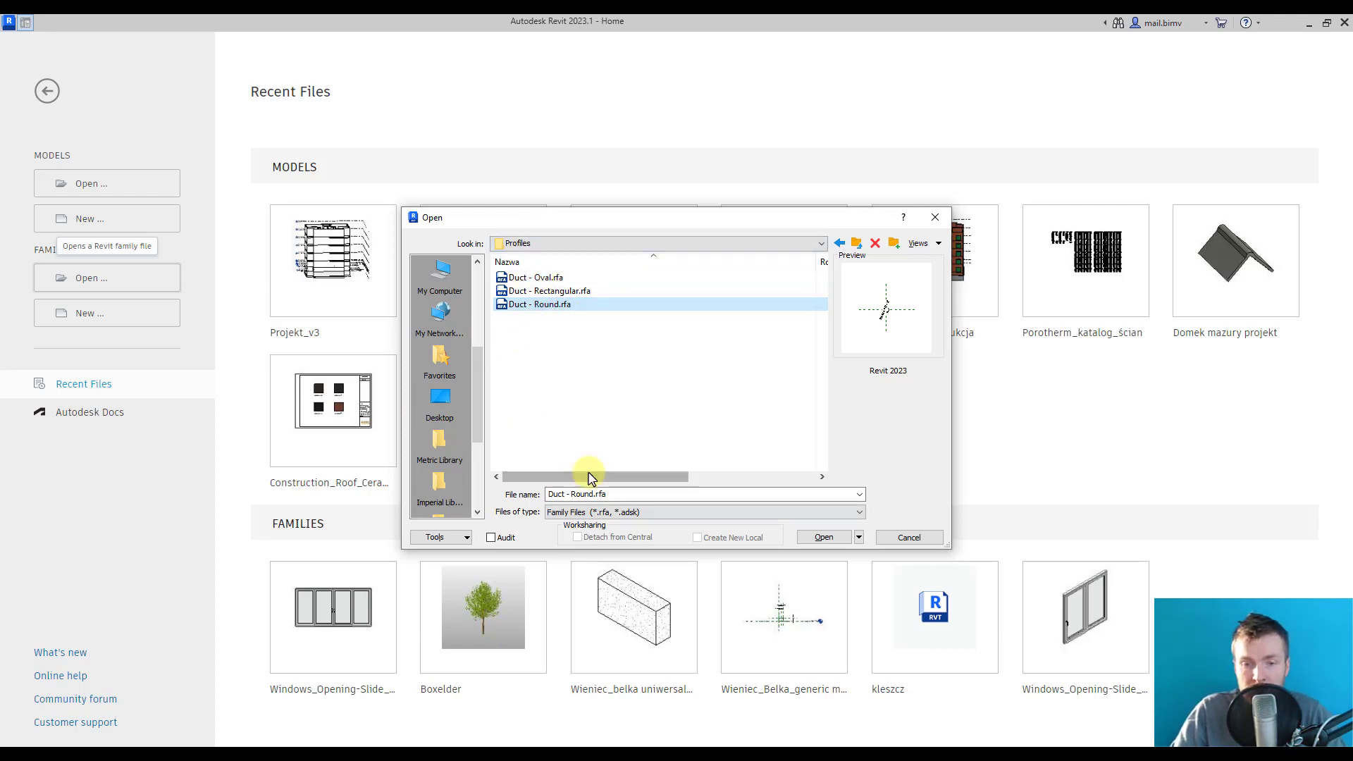
click(909, 539)
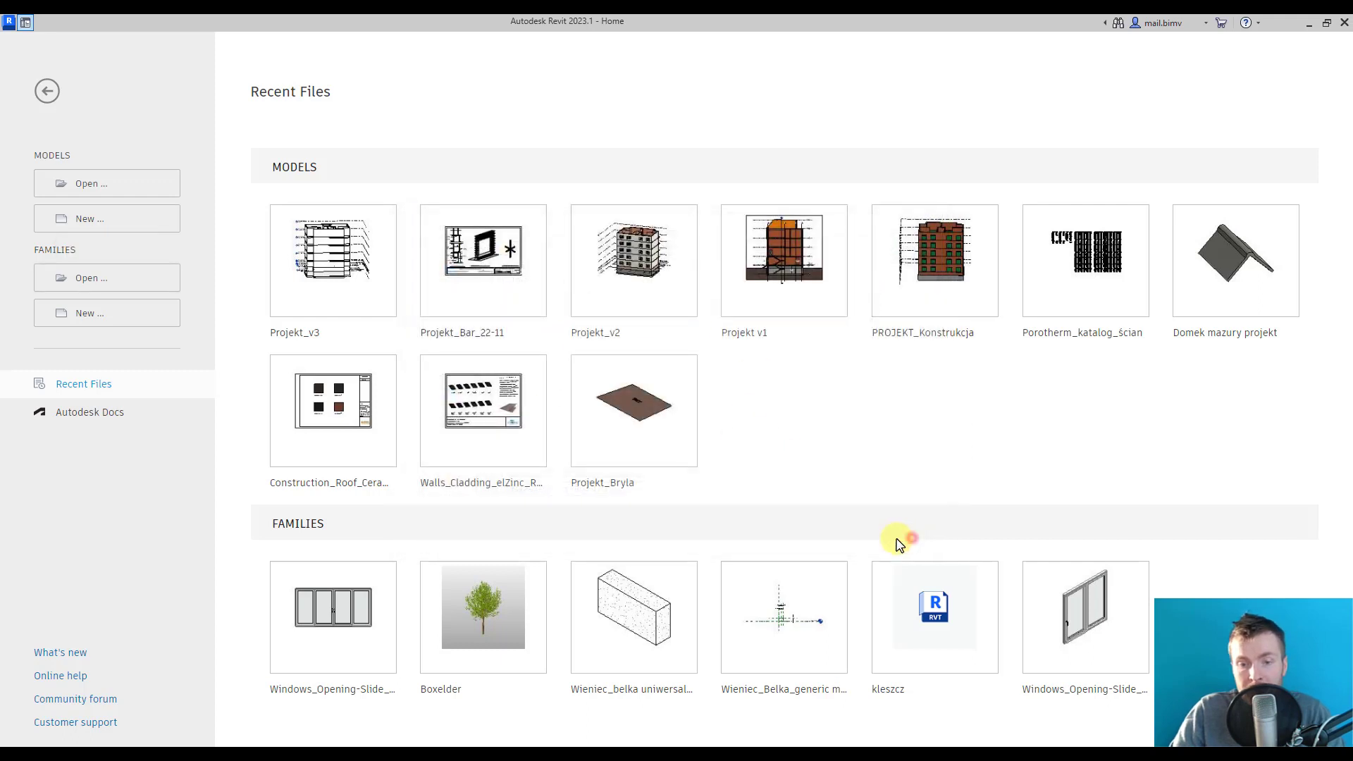